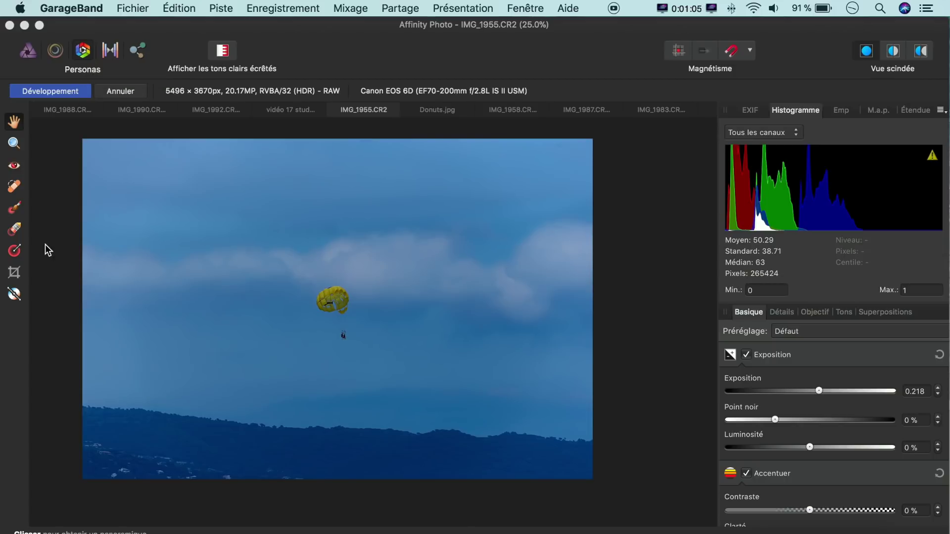
Crop the mountains off the bottom of the parachute photo unconstrained, then develop the raw file
left_click(15, 271)
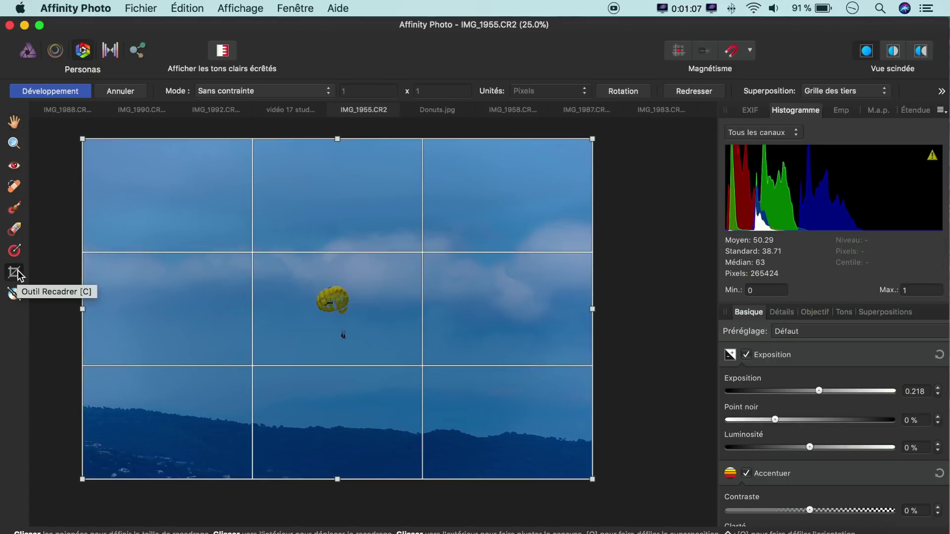
left_click(329, 92)
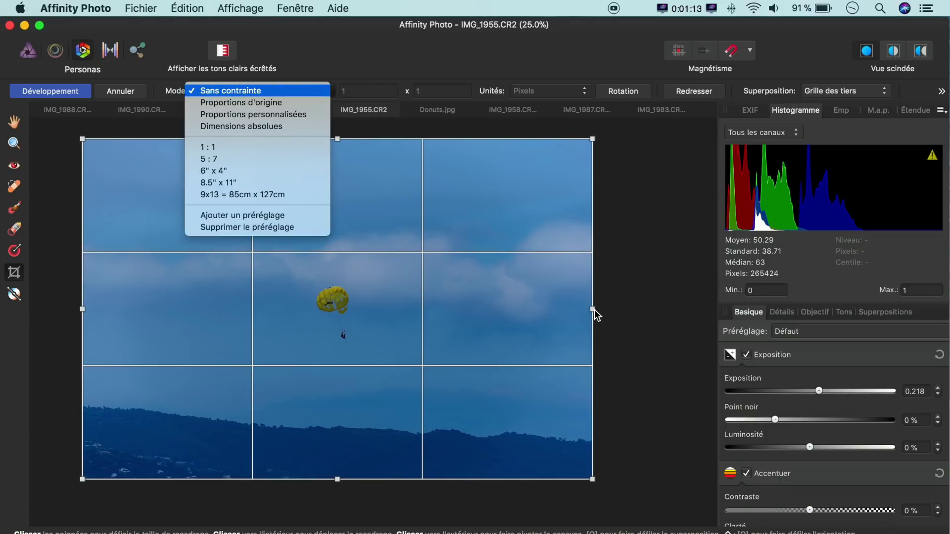
left_click(337, 479)
left_click_drag(337, 479, 341, 387)
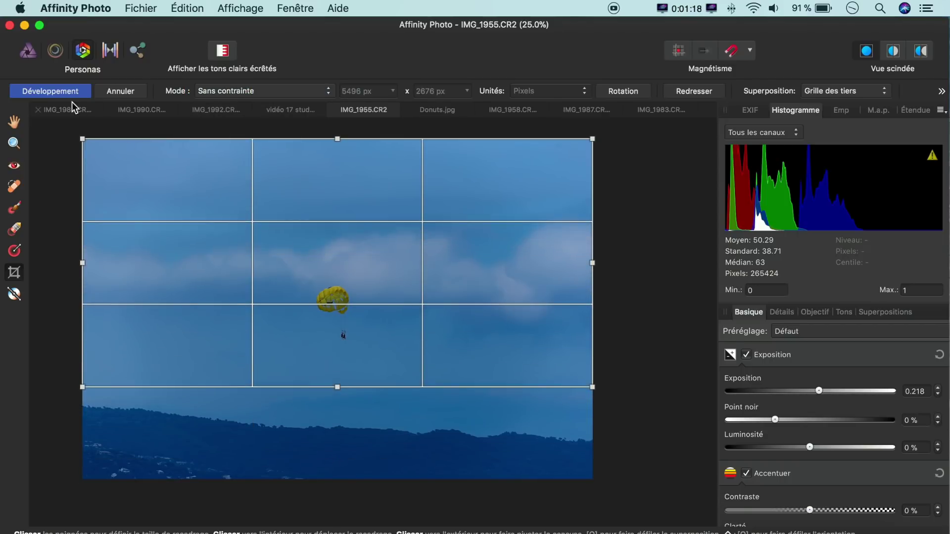
left_click(63, 91)
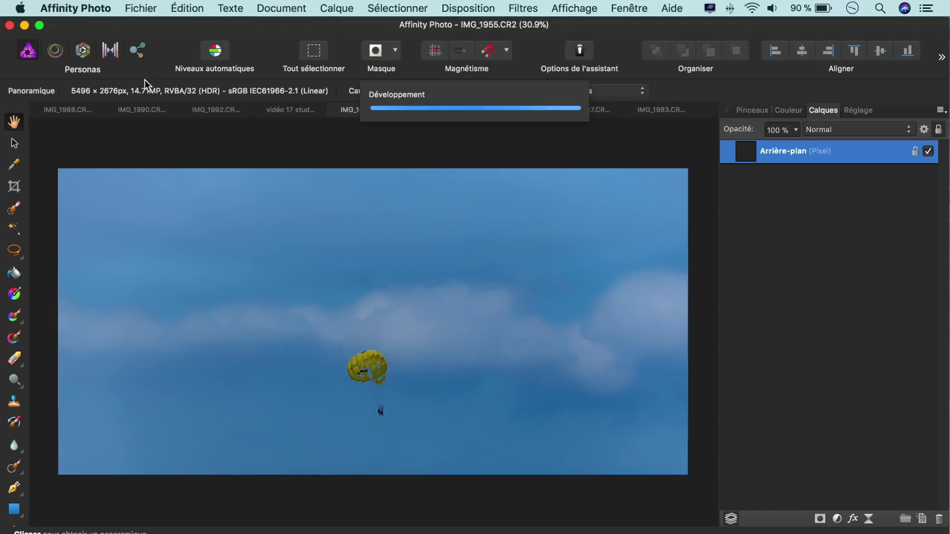
Glance at the Document menu, then switch to the Donuts.jpg dog photo
left_click(281, 10)
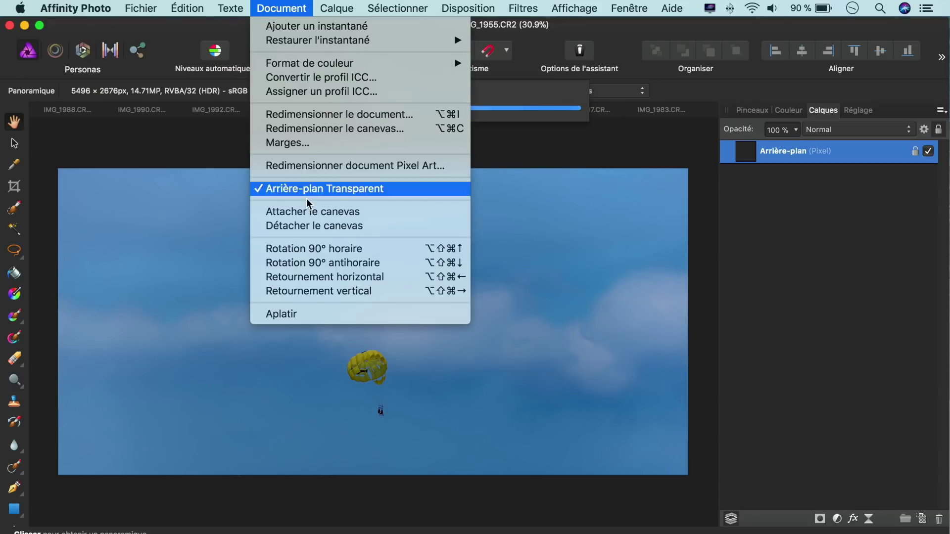
left_click(309, 228)
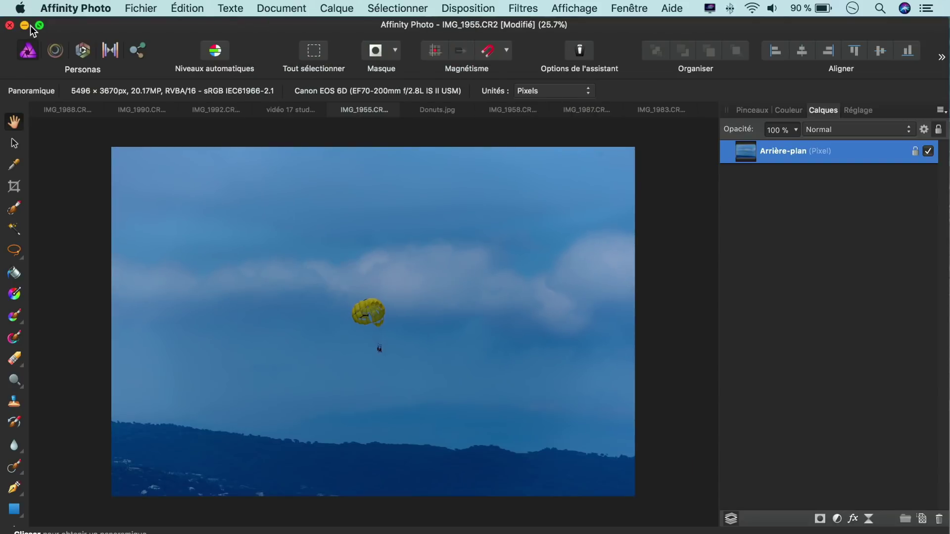
left_click(441, 110)
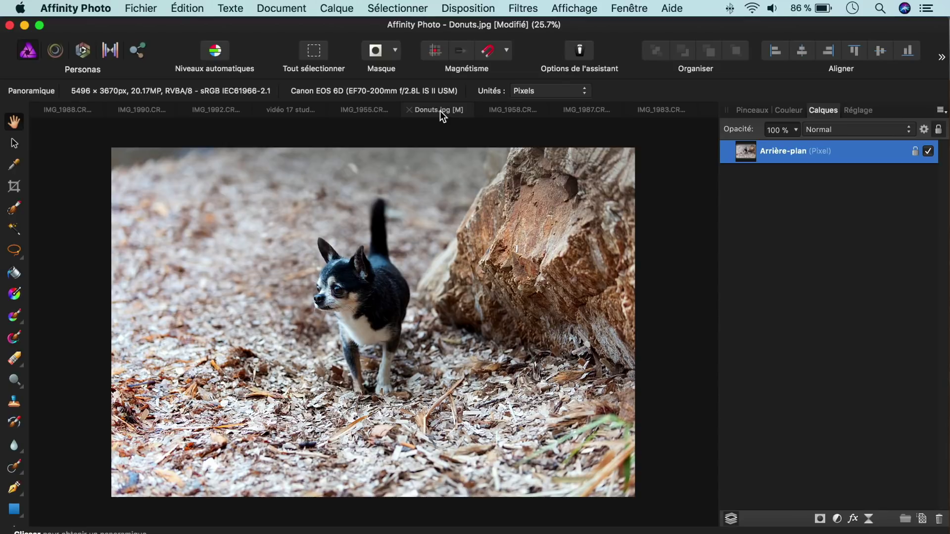
Crop Donuts.jpg's right side to 3906 × 3670 px around the dog, then switch to IMG_1958.CR2
left_click(15, 187)
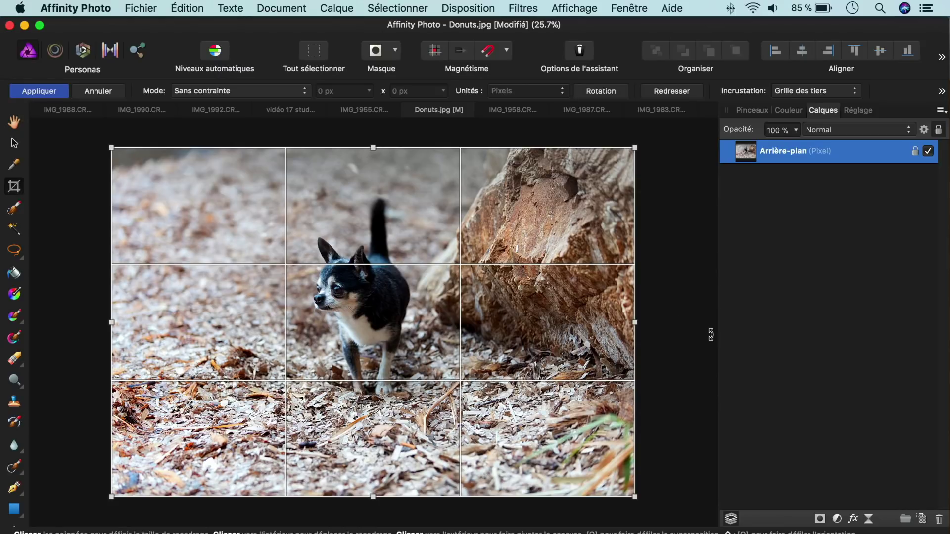
left_click_drag(637, 322, 486, 317)
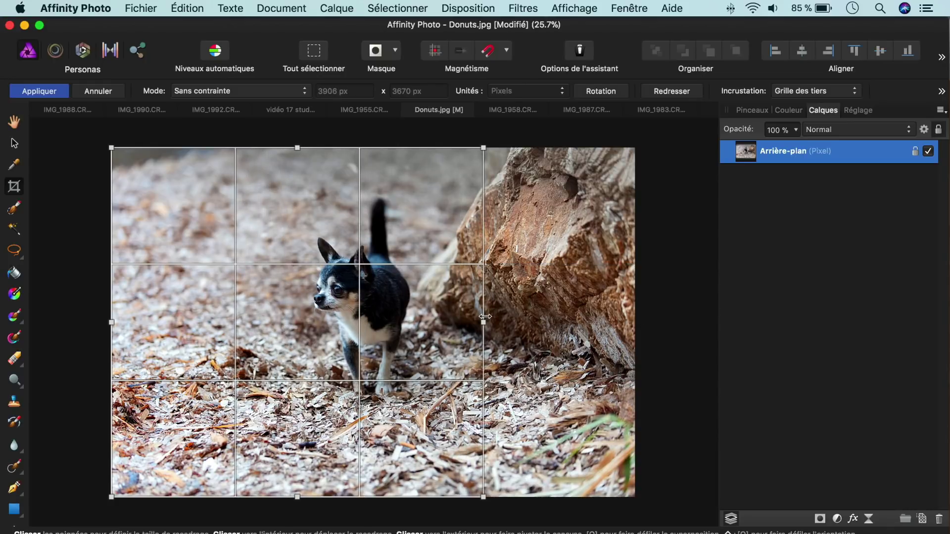
left_click(44, 93)
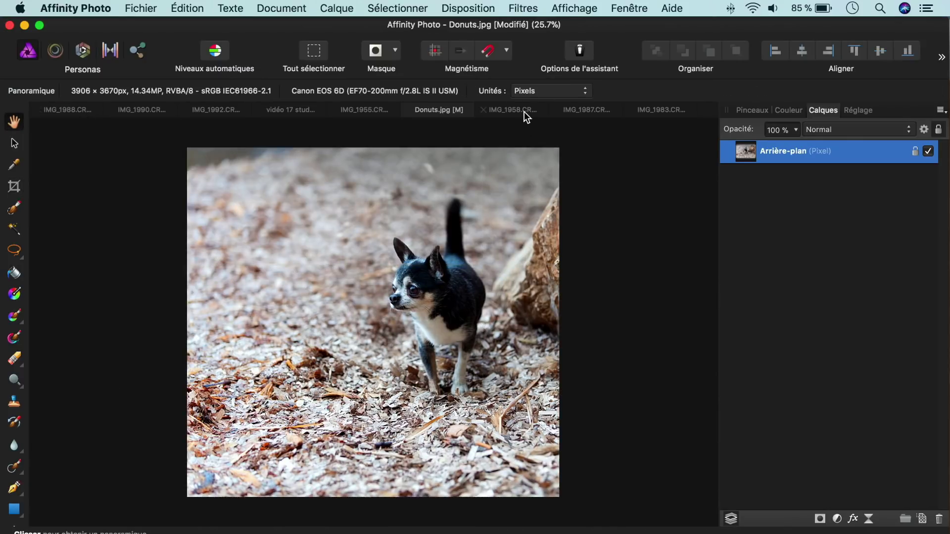
left_click(525, 113)
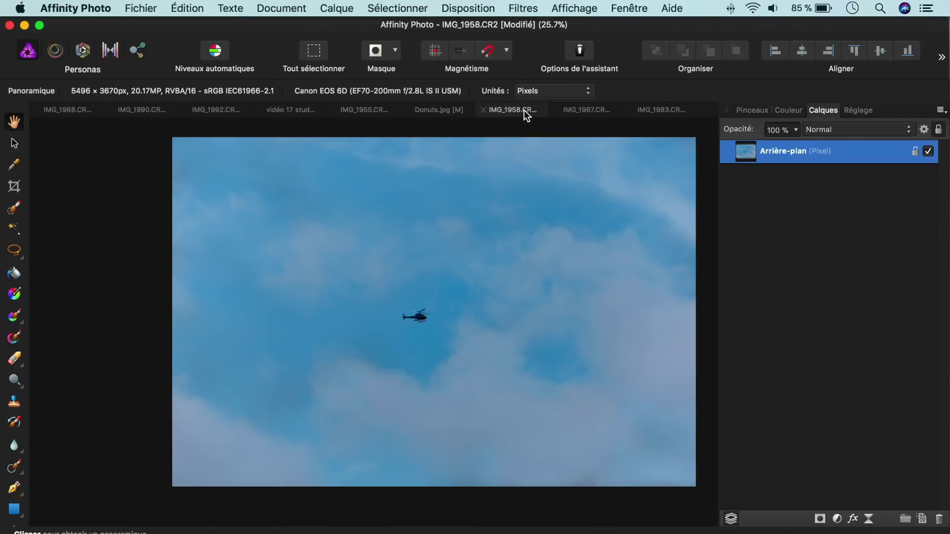
Trim sky from the top and left of the helicopter photo with the Crop tool
left_click(14, 186)
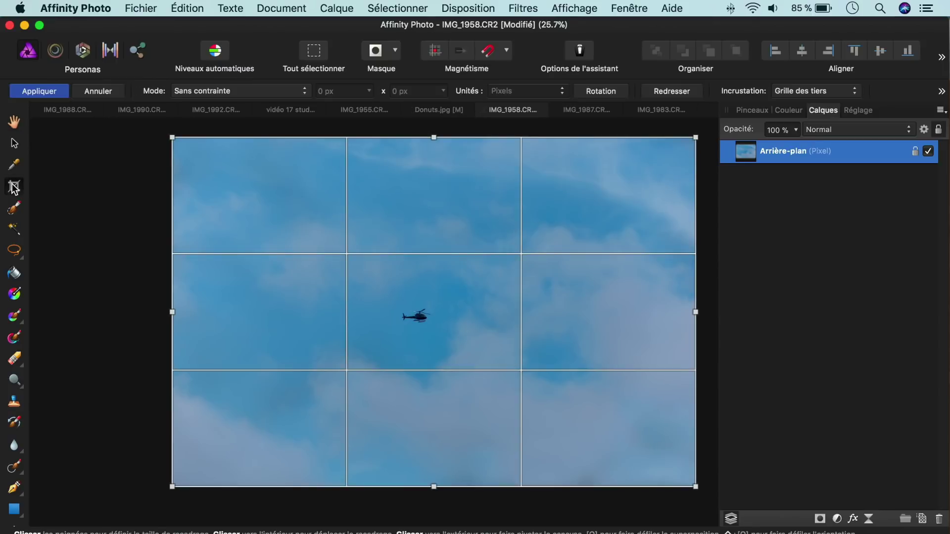
mouse_move(432, 135)
left_mouse_down()
mouse_move(429, 188)
mouse_move(409, 149)
left_mouse_up()
left_click_drag(173, 320, 278, 319)
Lock the crop to Proportions d'origine and frame it tightly around the helicopter
left_click(304, 94)
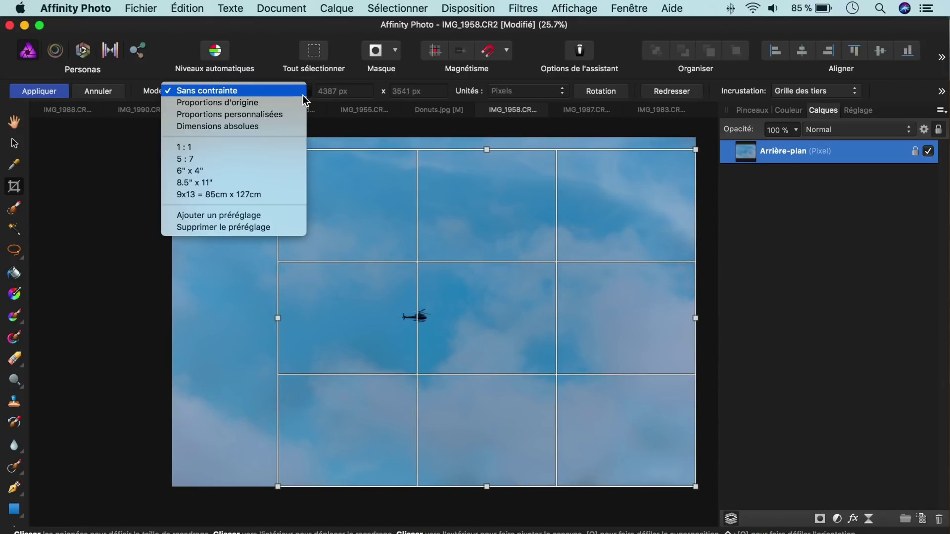
left_click(298, 102)
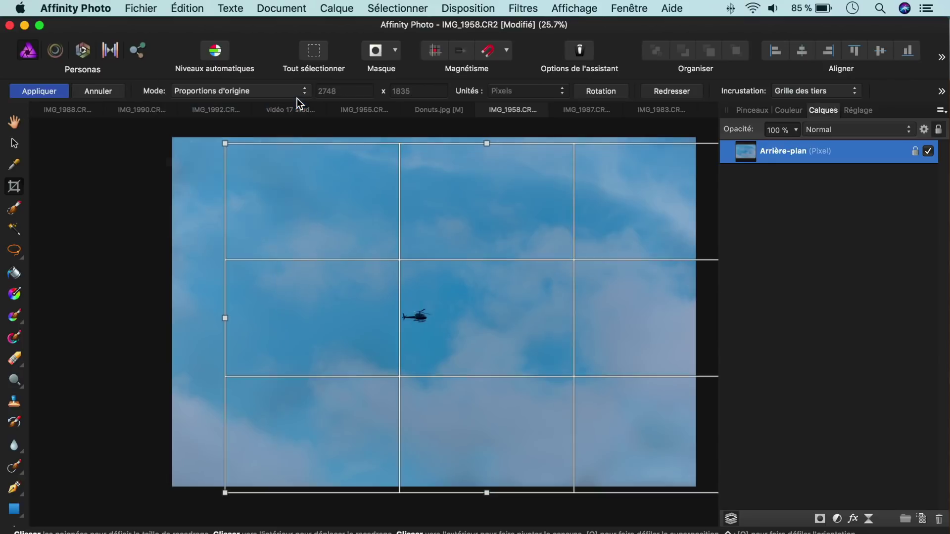
left_click_drag(225, 144, 429, 267)
left_click_drag(539, 327, 337, 248)
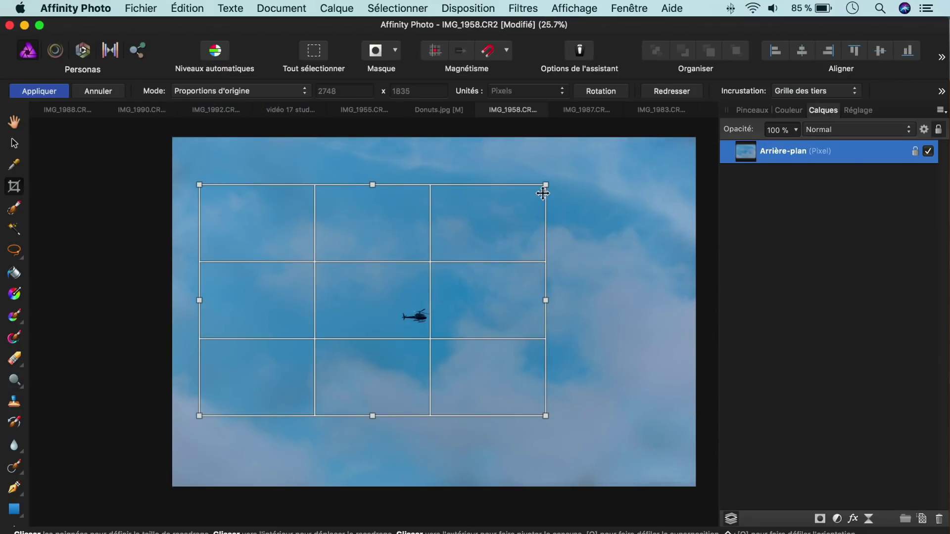
left_click_drag(543, 193, 435, 258)
left_click_drag(415, 298, 480, 282)
left_click_drag(414, 239, 413, 193)
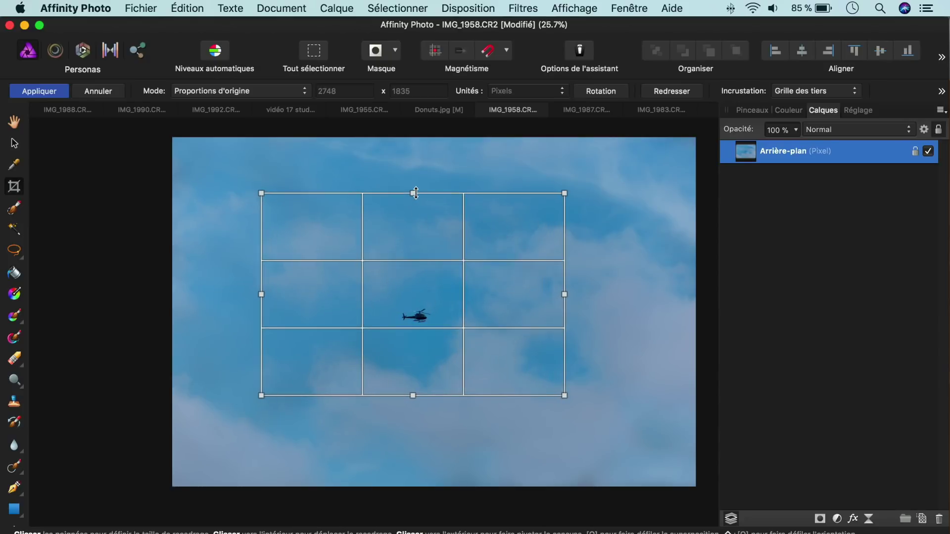
left_click(302, 93)
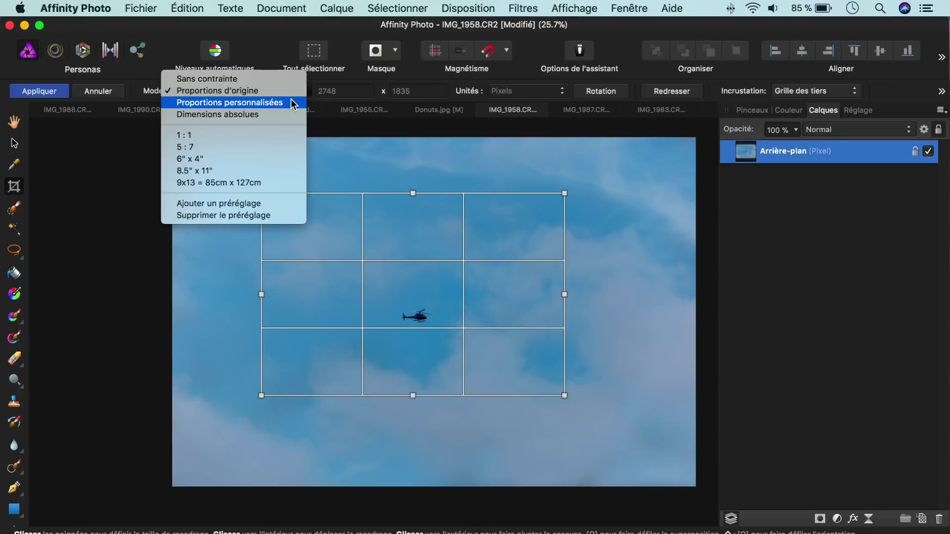
Set the crop to Proportions personnalisées of 1000 × 1000 for a square frame
left_click(292, 103)
left_click(359, 91)
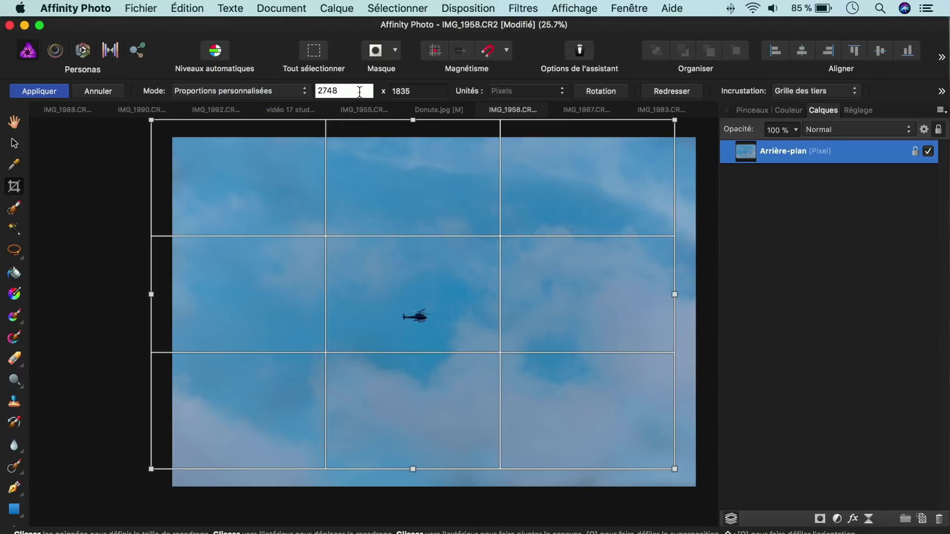
key("BackSpace")
key("BackSpace")
key("BackSpace")
key("BackSpace")
type("1000")
left_click(417, 93)
key("BackSpace")
key("BackSpace")
key("BackSpace")
key("BackSpace")
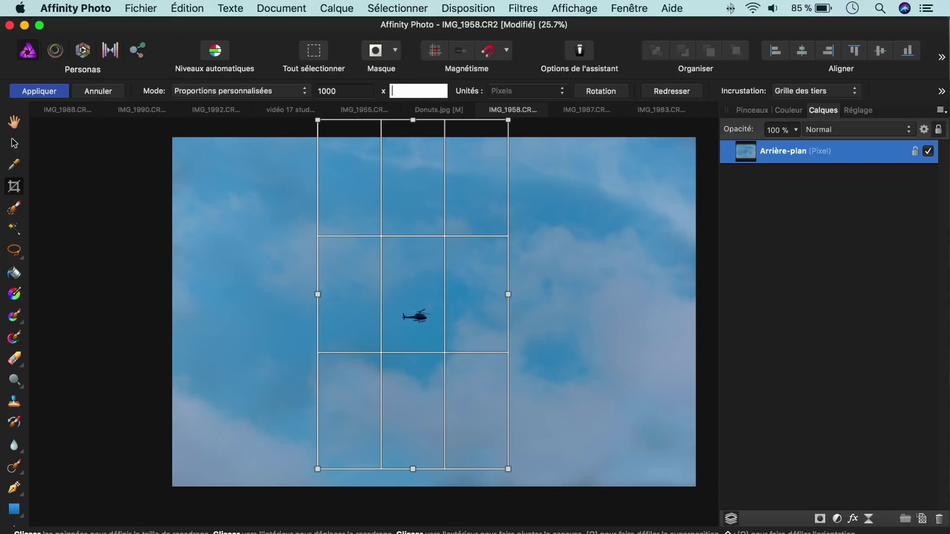
type("1000")
key("Return")
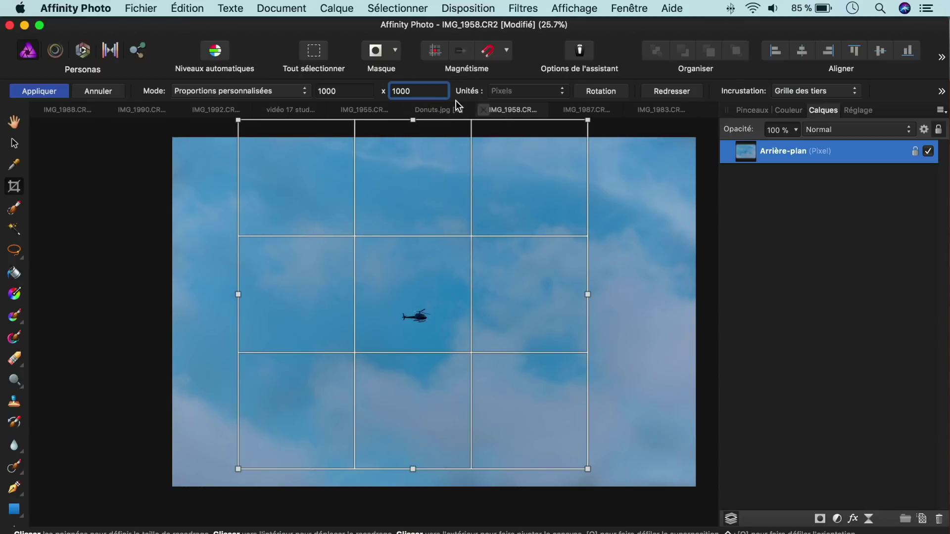
Shrink, rotate and centre the square crop on the helicopter, applying it at 1538 × 1538 px
left_click(239, 119)
left_click_drag(238, 119, 390, 273)
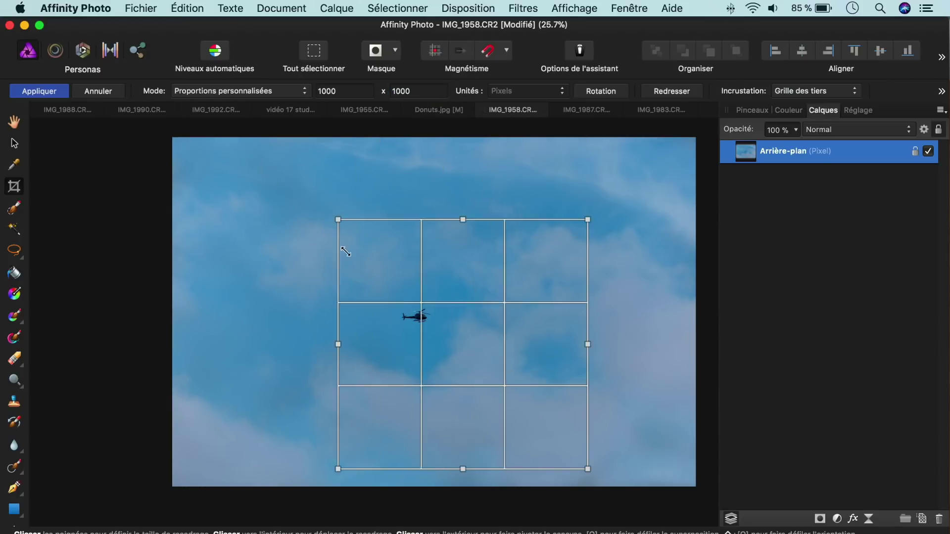
left_click_drag(509, 360, 405, 275)
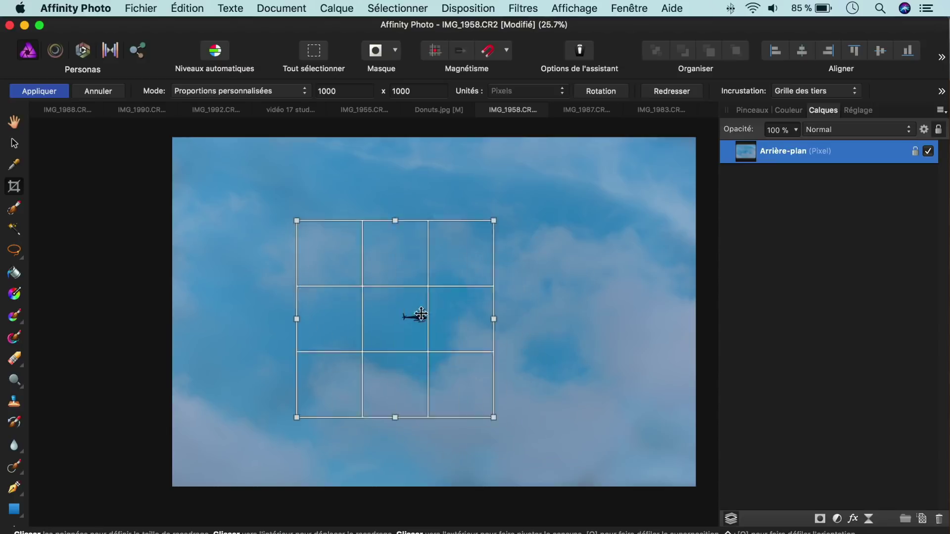
mouse_move(487, 285)
left_mouse_down()
mouse_move(486, 340)
mouse_move(433, 336)
left_mouse_up()
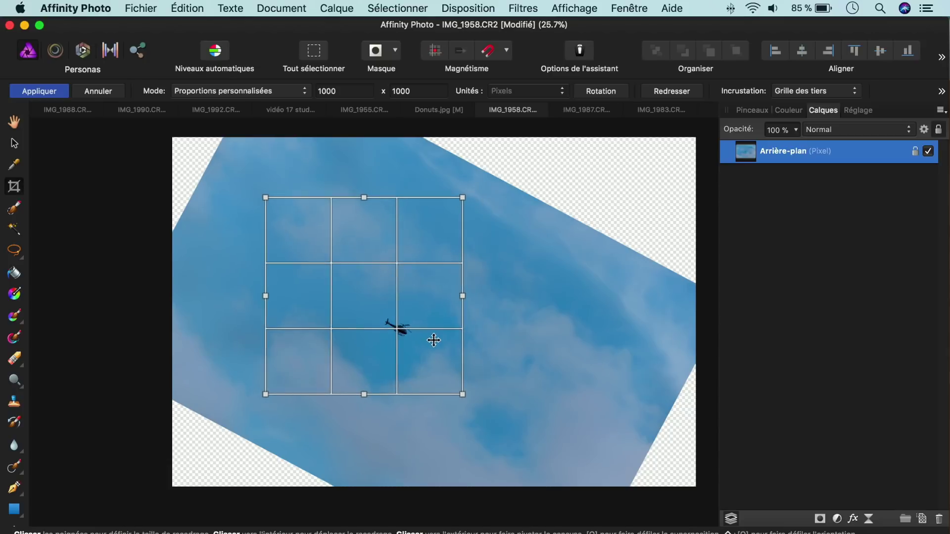
left_click_drag(264, 197, 309, 238)
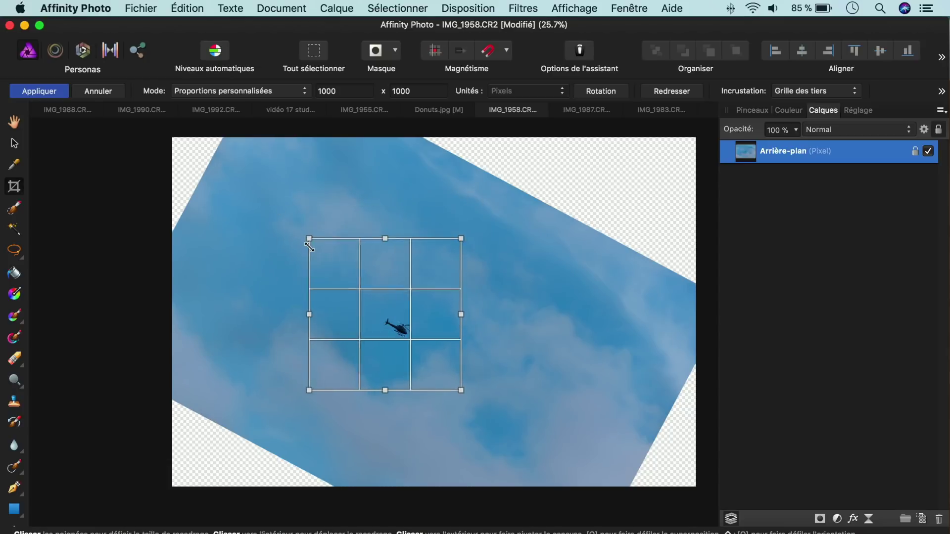
left_click_drag(352, 287, 344, 276)
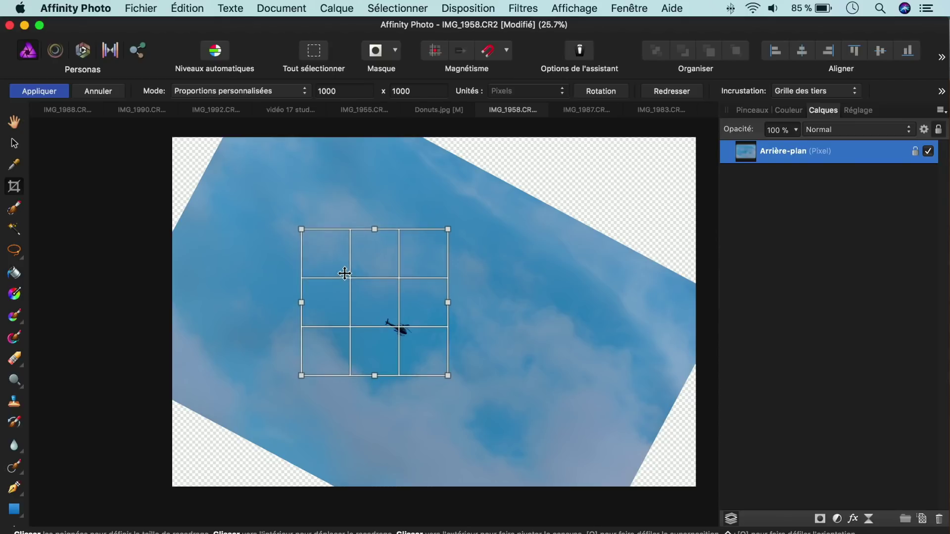
left_click(50, 90)
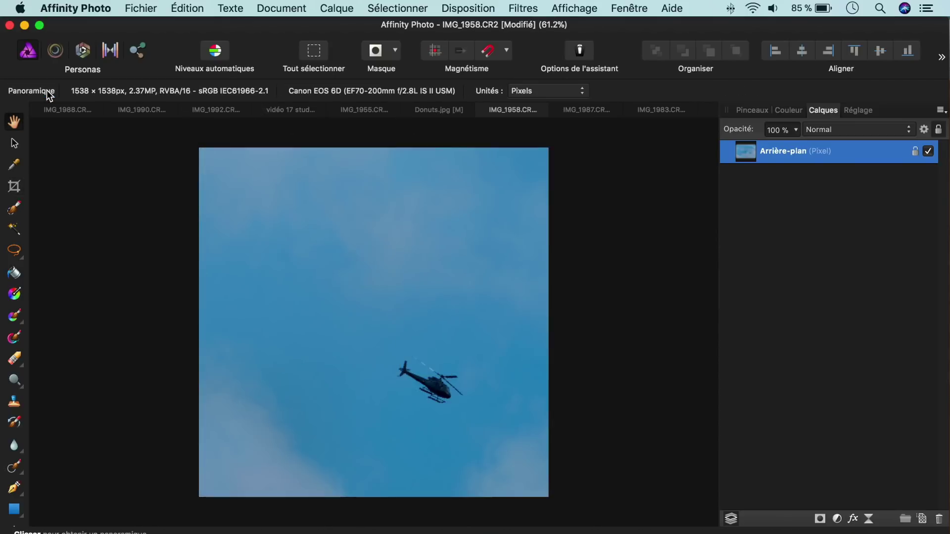
Switch to the IMG_1987.CR2 fish photo and rotate it 90° clockwise to landscape
left_click(577, 110)
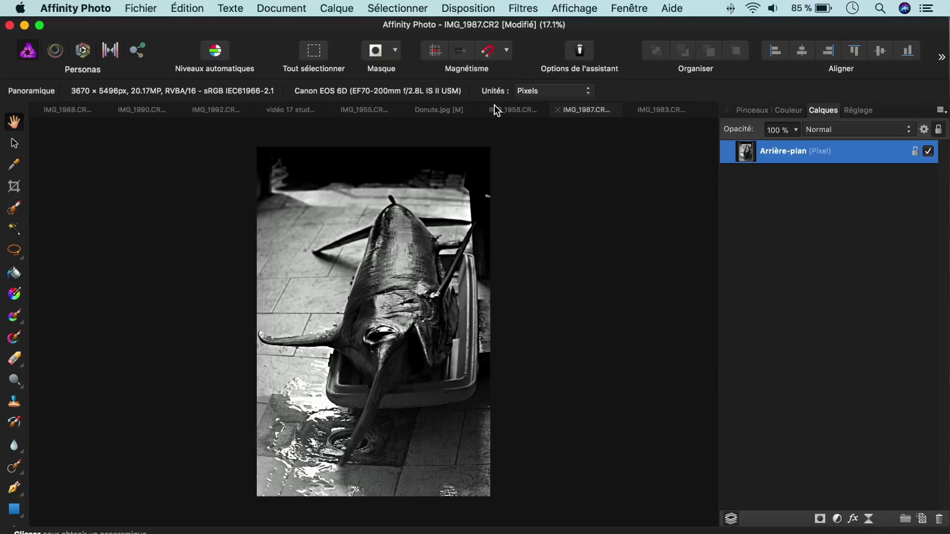
left_click(292, 11)
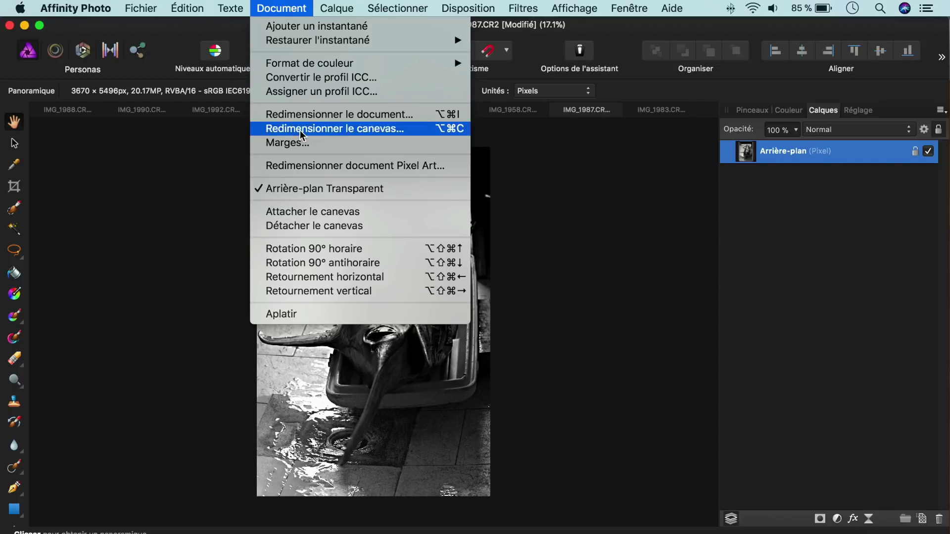
left_click(340, 249)
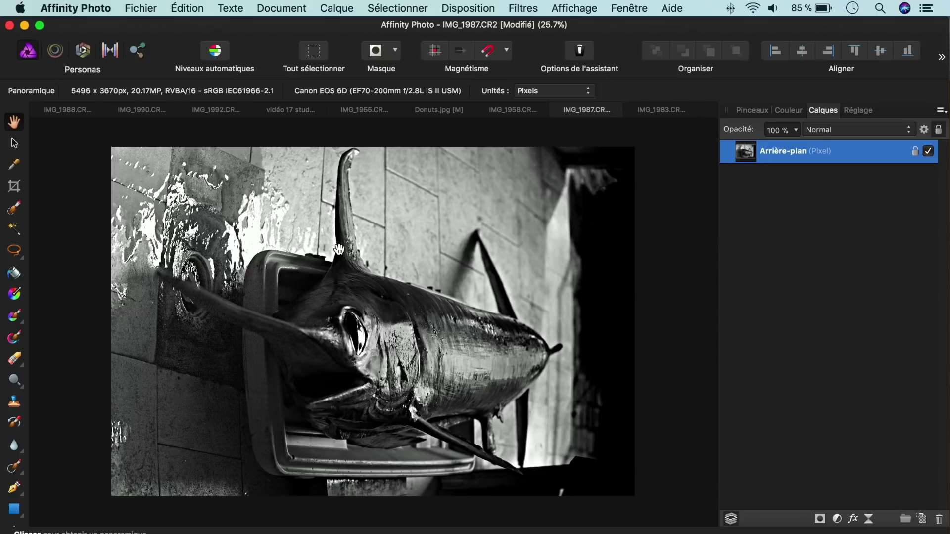
left_click(14, 187)
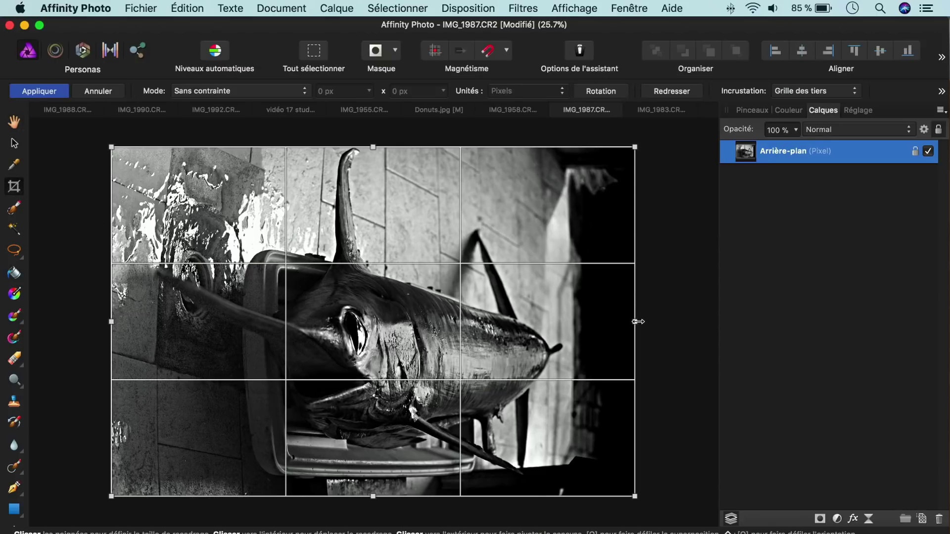
Trim the dark strip off the fish photo's right edge, applying a 4755 × 3670 px crop
left_click_drag(637, 322, 567, 326)
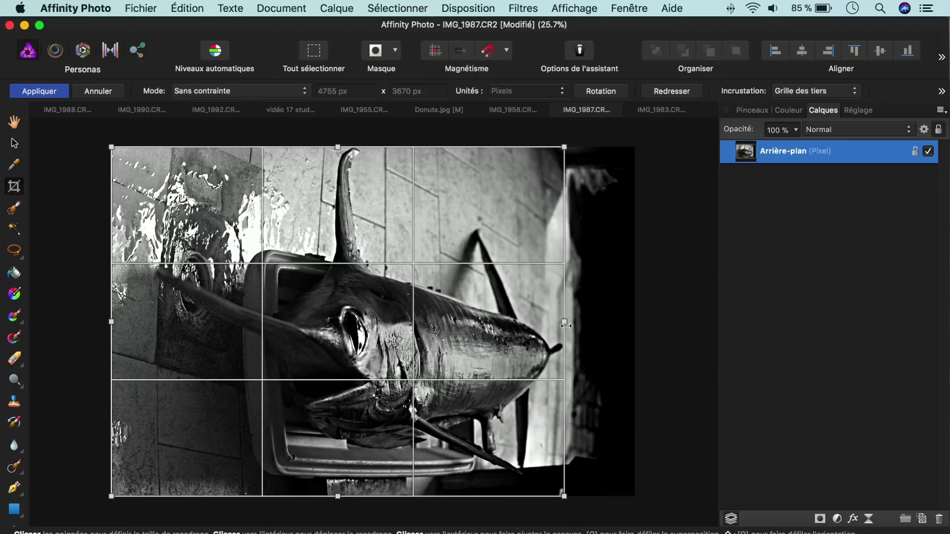
left_click(52, 90)
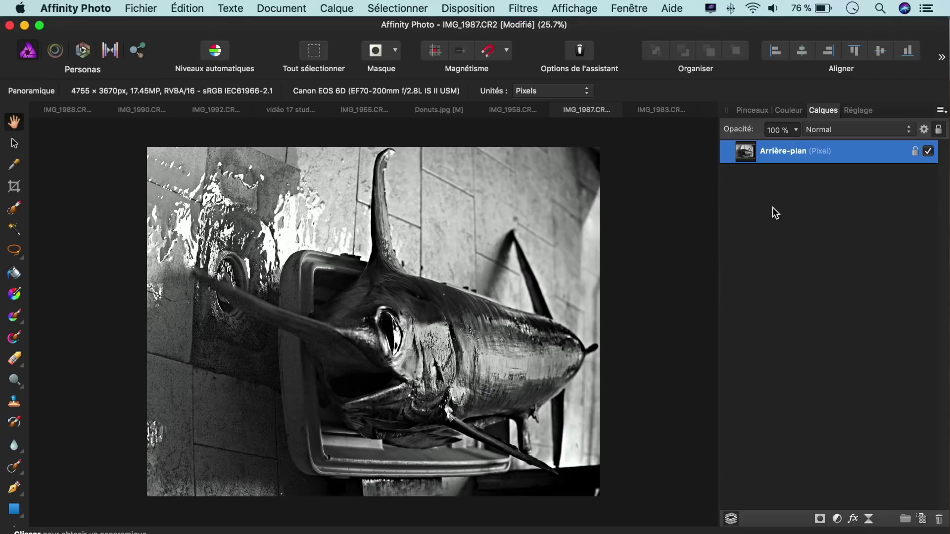
Switch to the boat photo IMG_1983.CR2 and start a crop on it
left_click(663, 113)
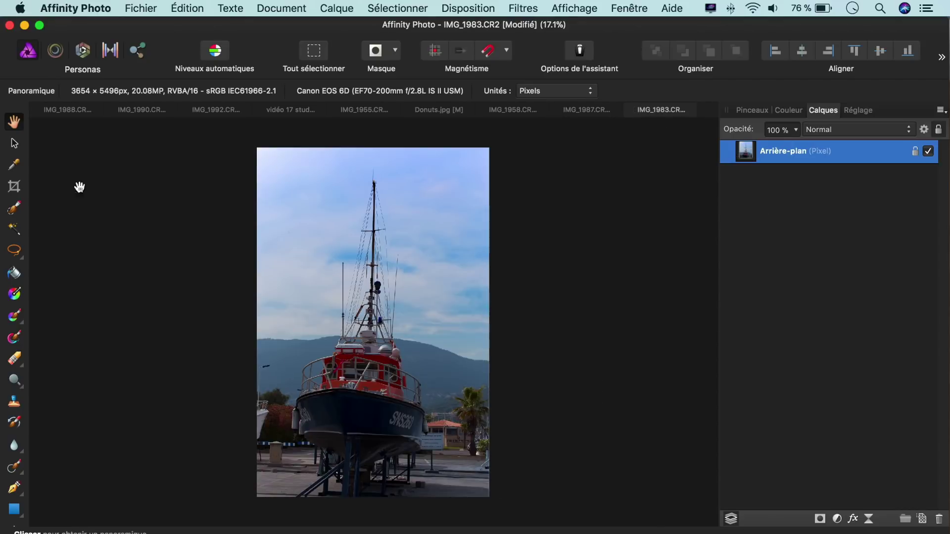
left_click(14, 188)
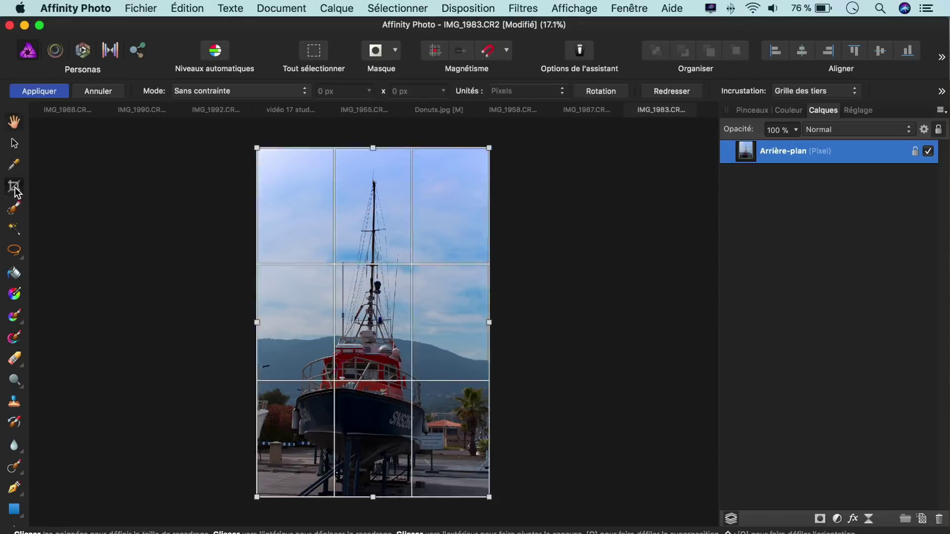
Set the crop to Proportions personnalisées of 8 × 10
left_click(306, 94)
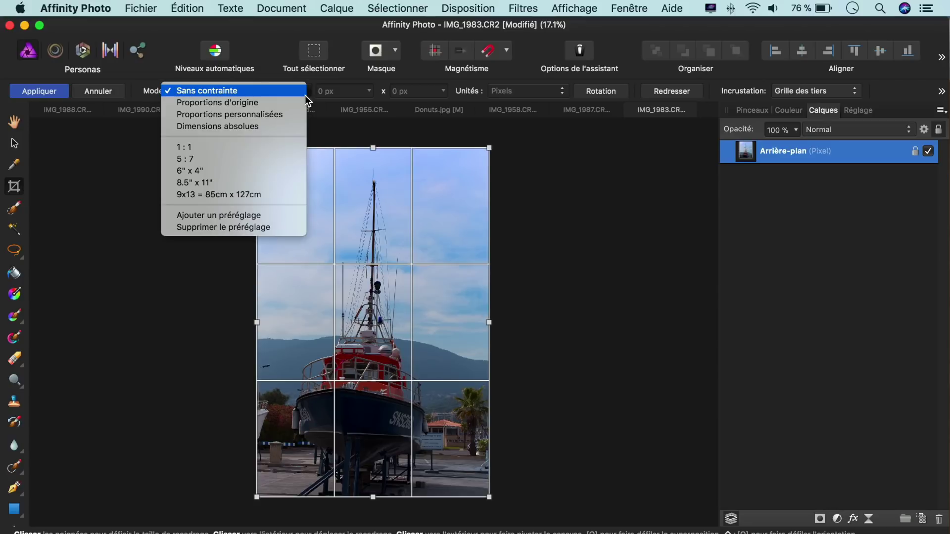
left_click(285, 114)
left_click(362, 94)
key("BackSpace")
key("BackSpace")
key("BackSpace")
type("8")
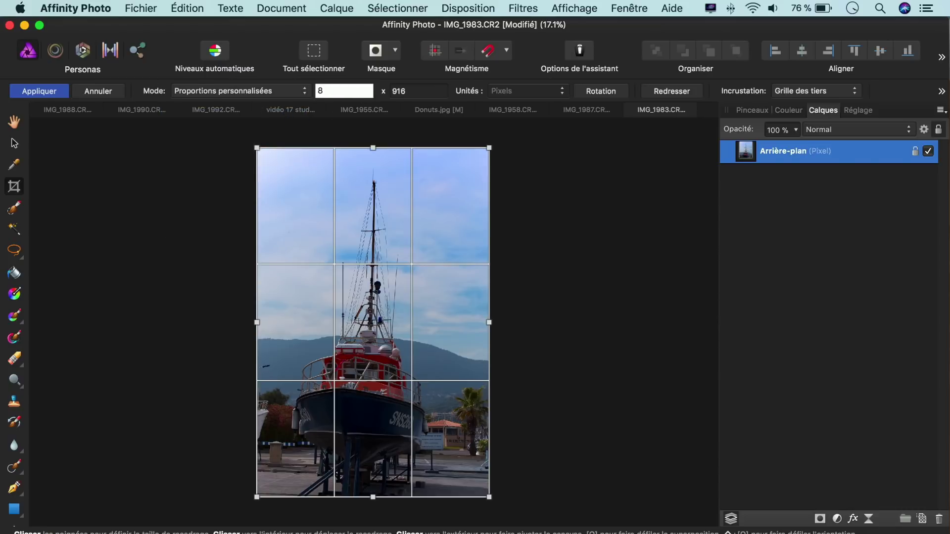
left_click(414, 91)
key("BackSpace")
key("BackSpace")
key("BackSpace")
type("10")
key("Return")
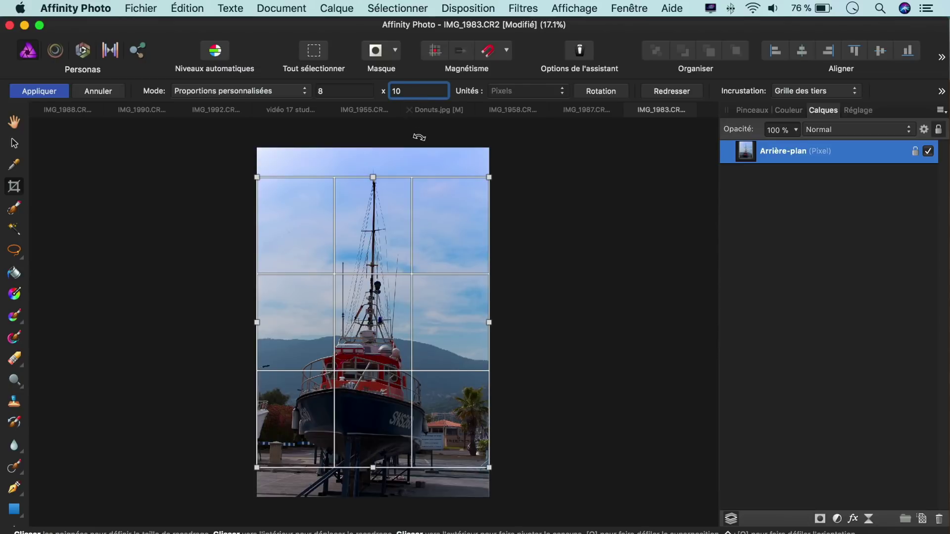
Extend the 8:10 crop to the image top and raise its bottom edge to trim the ground
left_click_drag(373, 178, 373, 145)
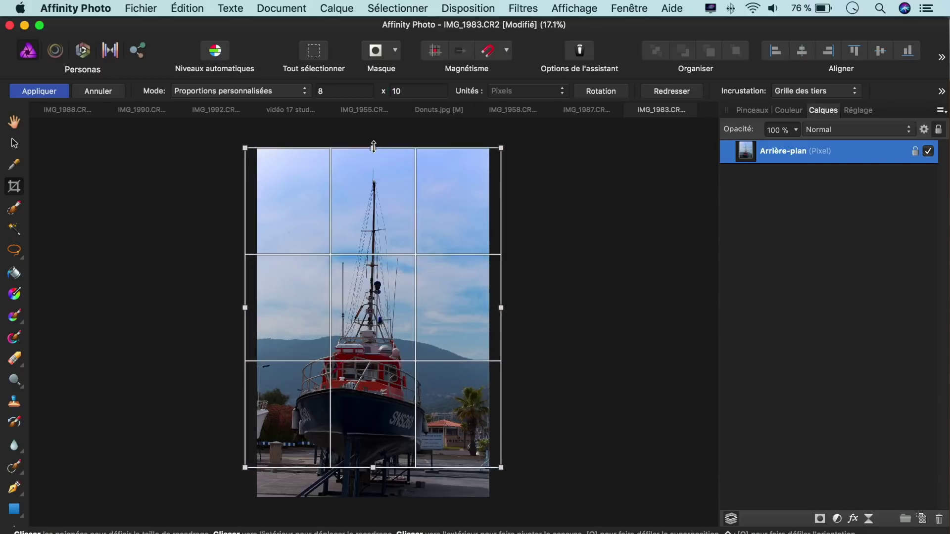
left_click_drag(375, 466, 374, 437)
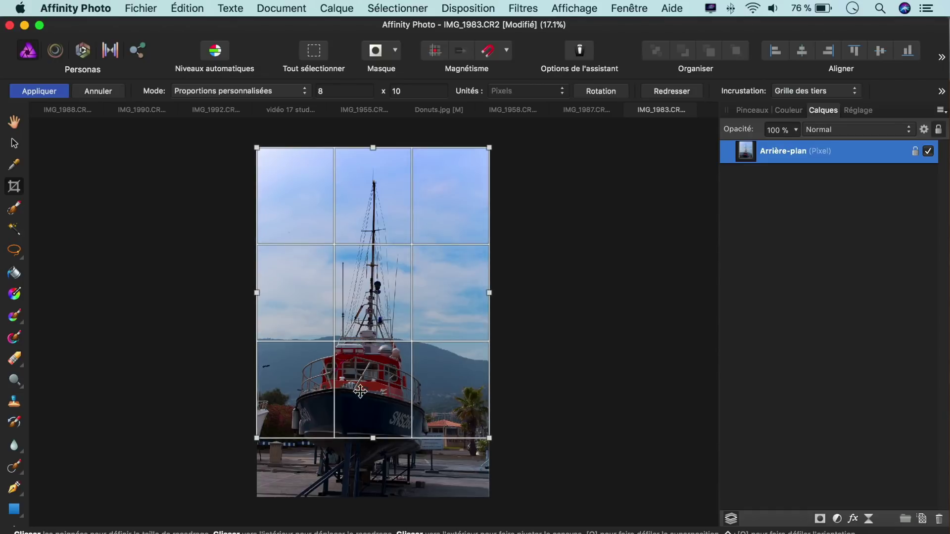
left_click(307, 94)
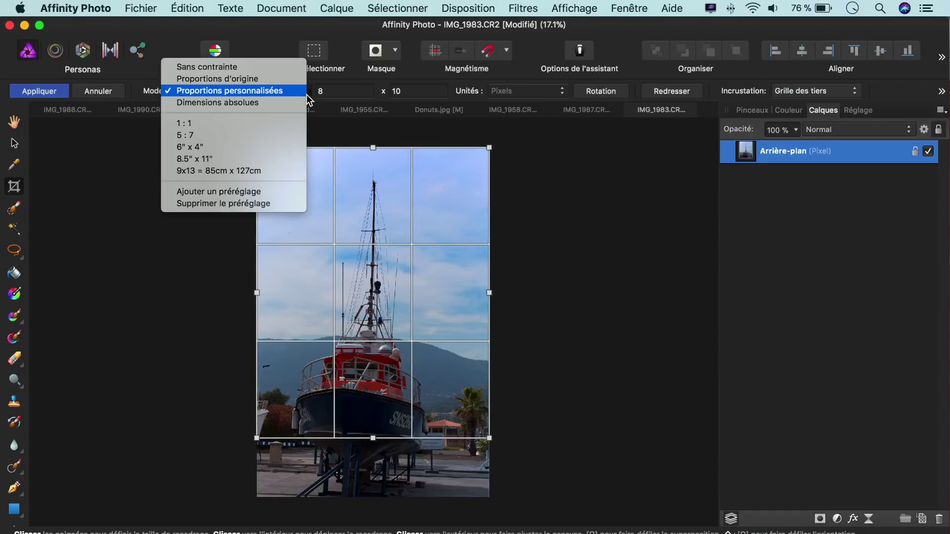
Save the current crop ratio as preset 'Exposition 8 x 10', then bring up swordfish photo IMG_1988
left_click(264, 191)
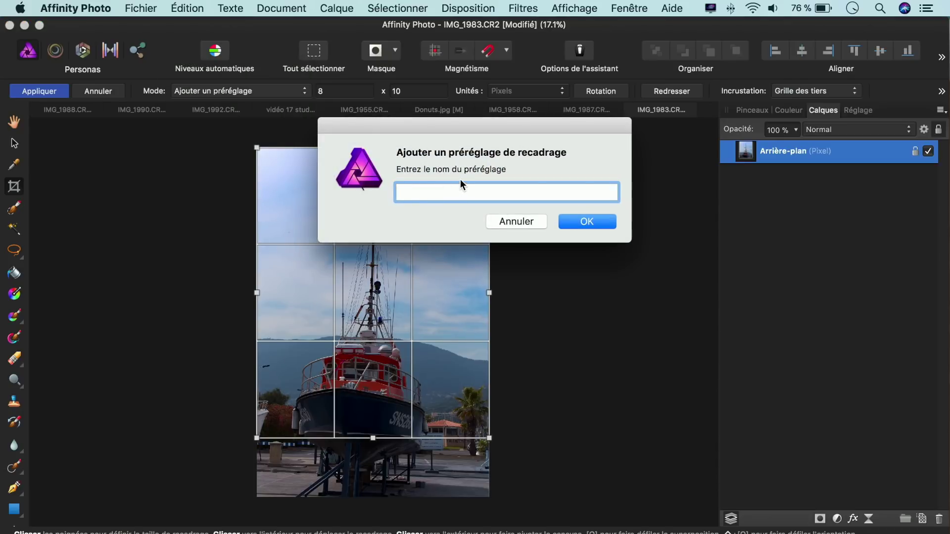
type("Exposition 8 ")
type("x 1")
type("0")
left_click(588, 220)
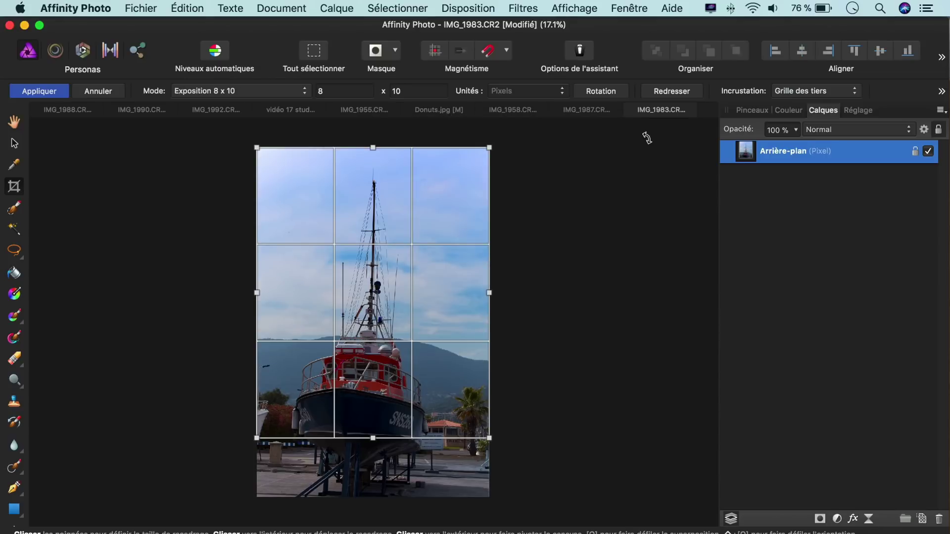
left_click(69, 107)
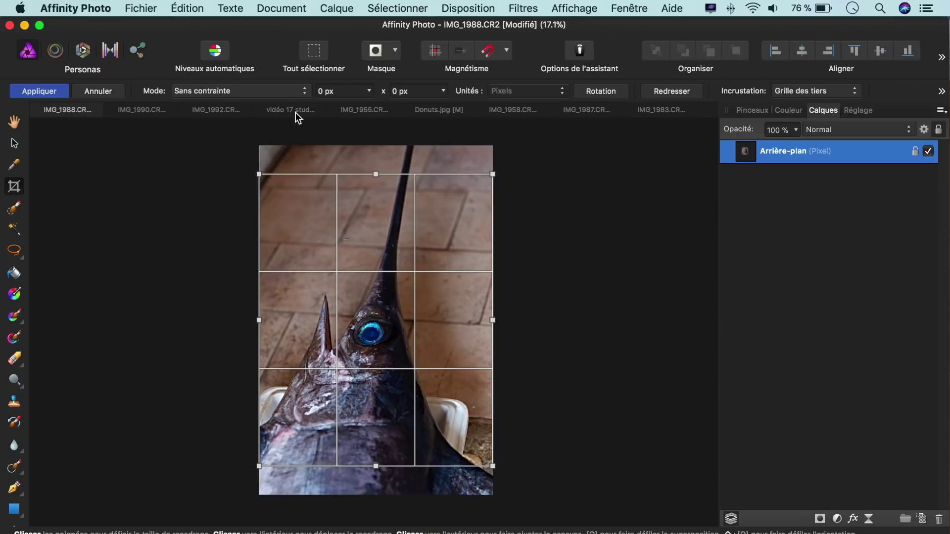
Frame the swordfish photo with the Exposition 8 x 10 preset, moving the box up and shrinking it
left_click(304, 94)
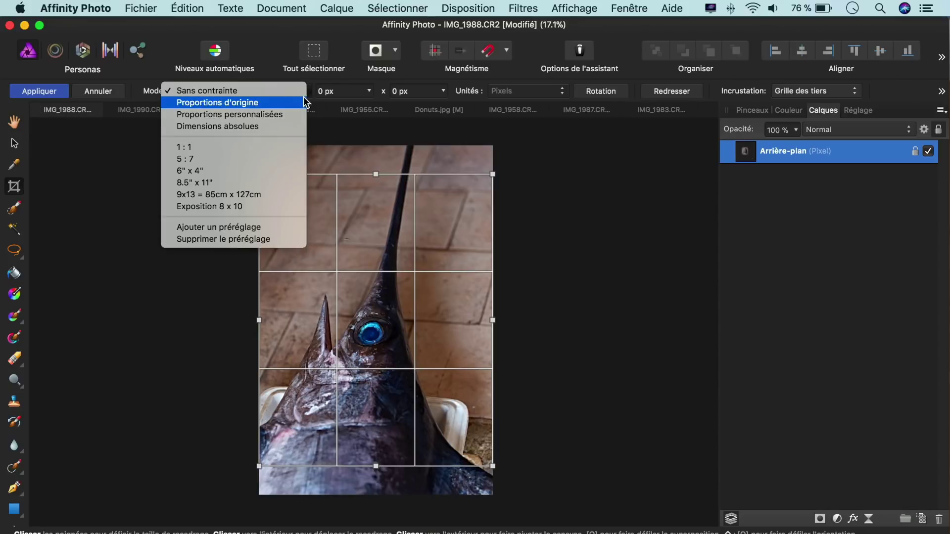
left_click(266, 207)
left_click_drag(365, 224, 364, 207)
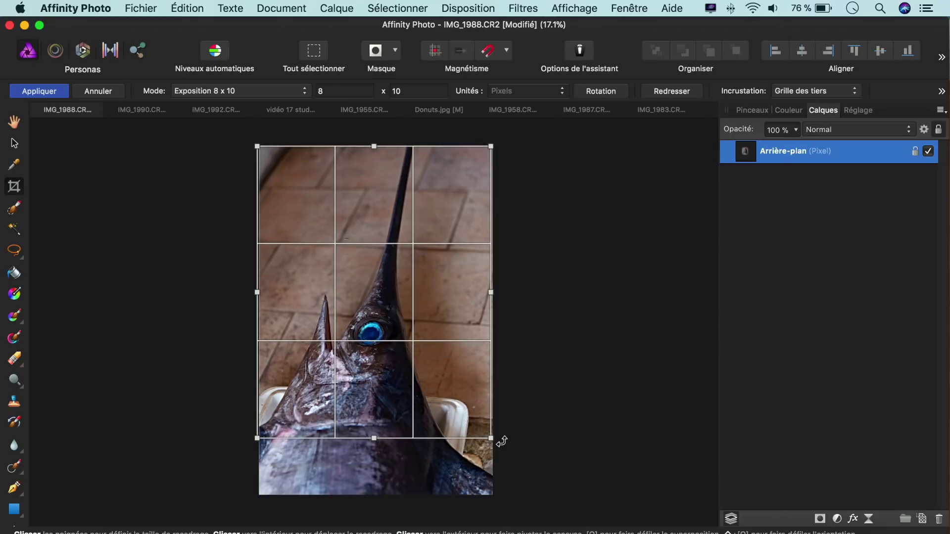
left_click_drag(492, 438, 432, 364)
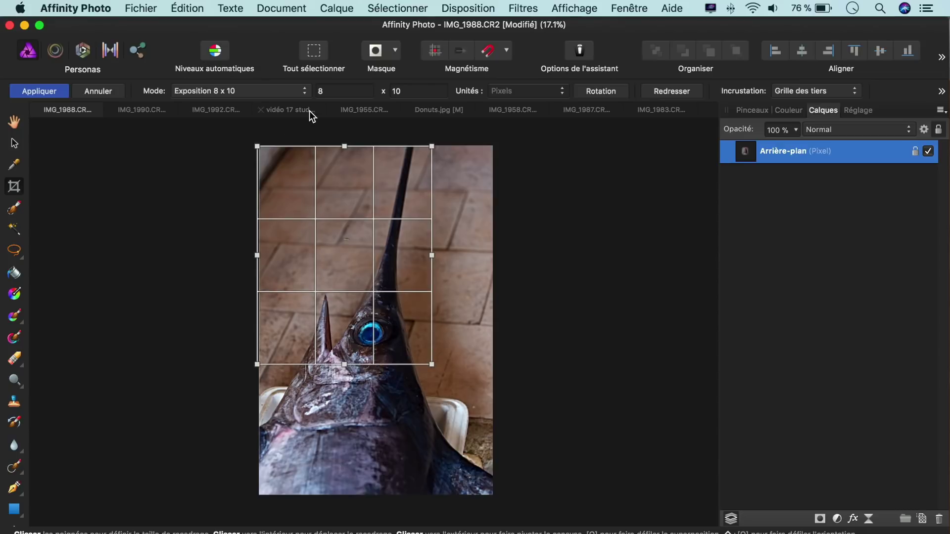
Delete the Exposition 8 x 10 preset and bring up dragonfly photo IMG_1990
left_click(304, 91)
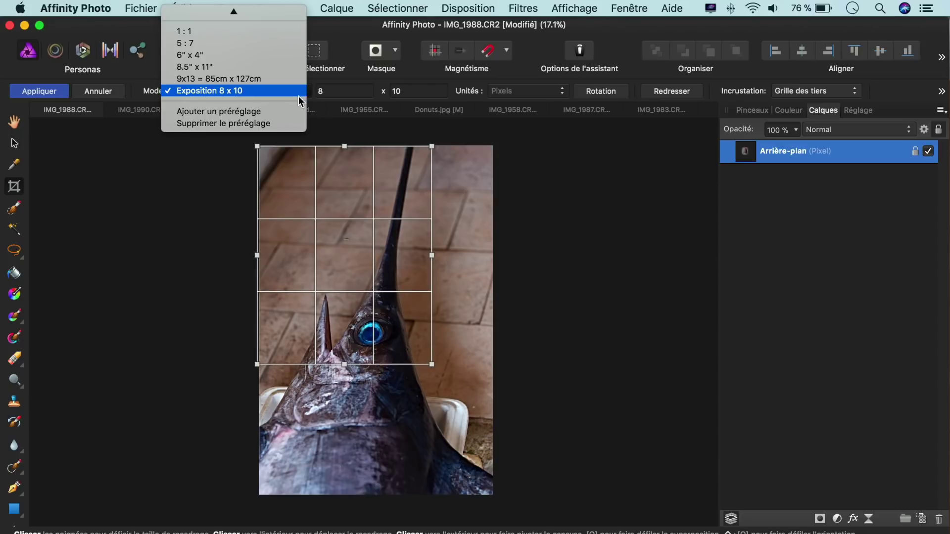
left_click(281, 121)
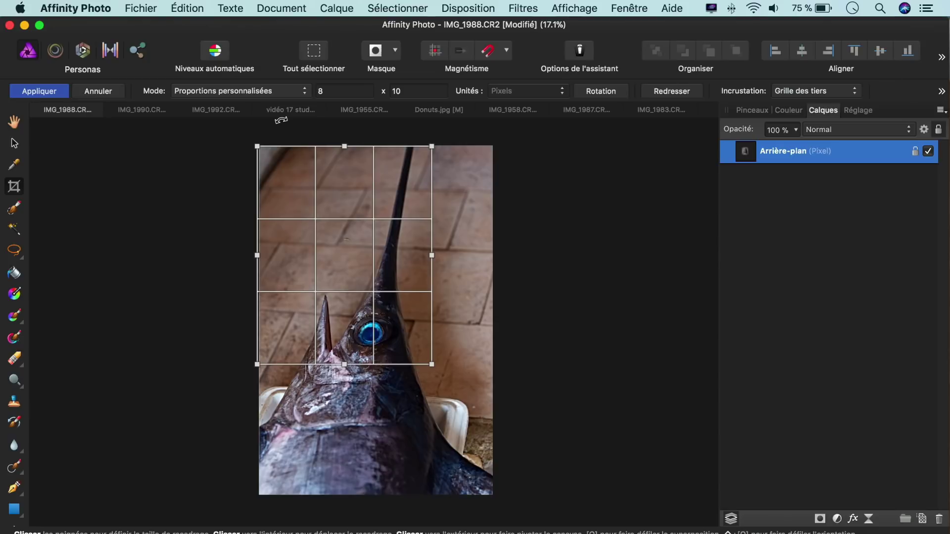
left_click(150, 112)
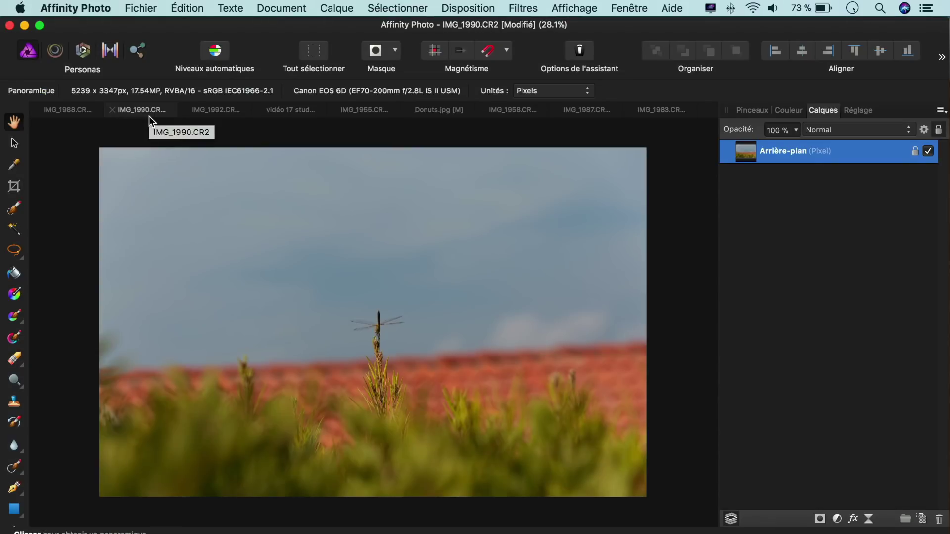
Rotate the dragonfly photo slightly inside the crop and apply it
left_click(14, 188)
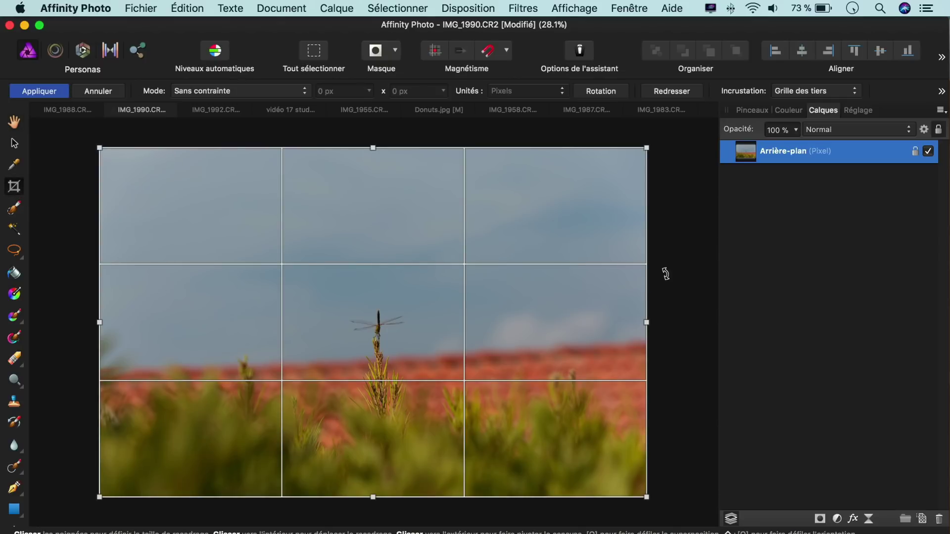
left_click_drag(666, 277, 666, 290)
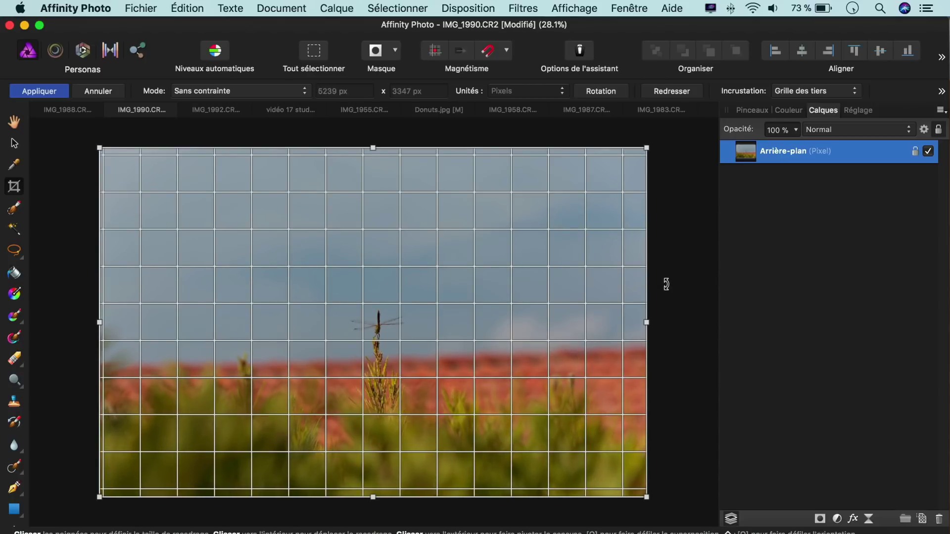
left_click_drag(666, 291, 668, 297)
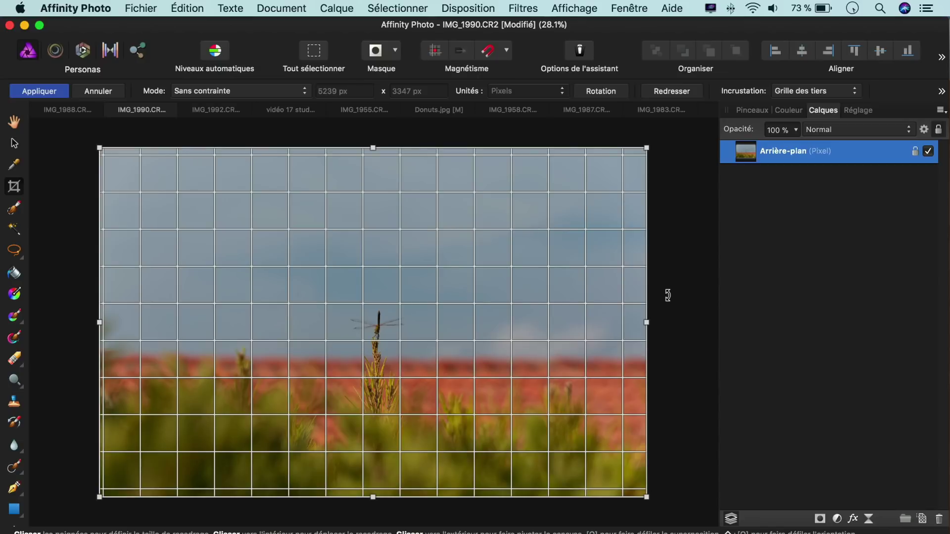
left_click(55, 92)
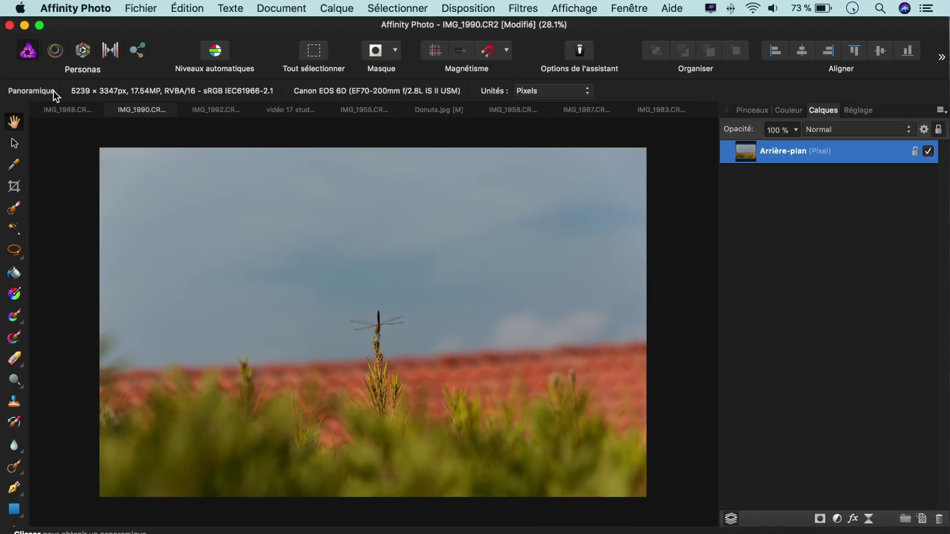
Straighten IMG_1990 along its horizon line, then bring up photo IMG_1992
left_click(14, 187)
left_click(686, 92)
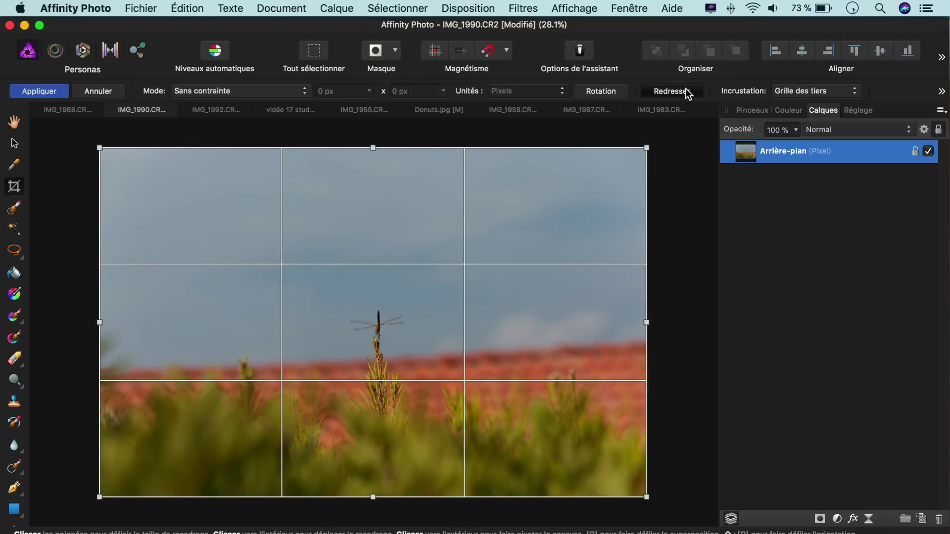
left_click_drag(133, 370, 622, 345)
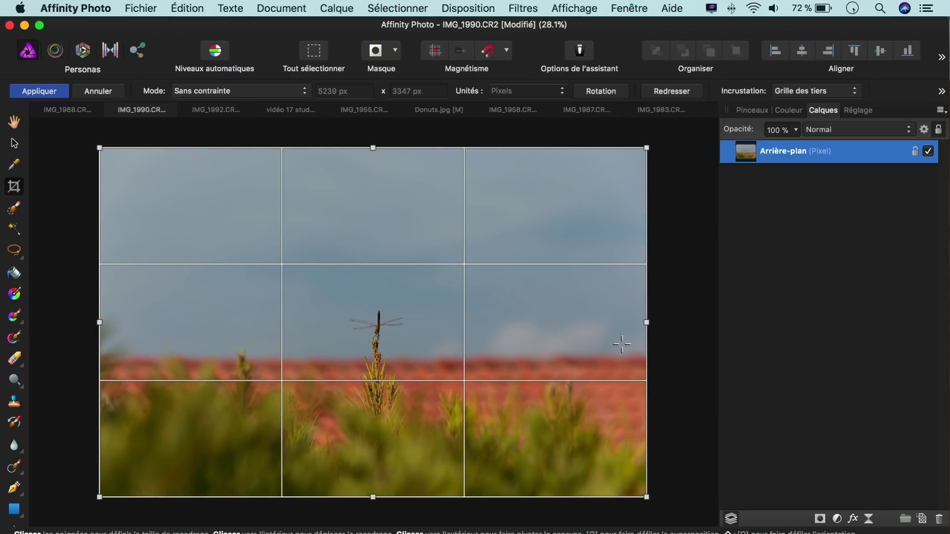
left_click(218, 109)
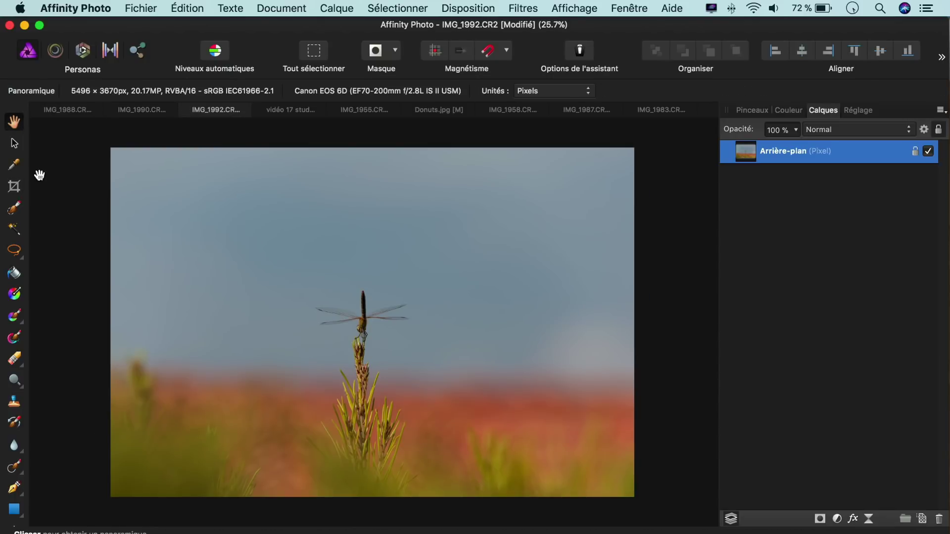
Crop IMG_1992 to an Exposition 8 x 10 portrait, shrunk and centred on the dragonfly
left_click(14, 187)
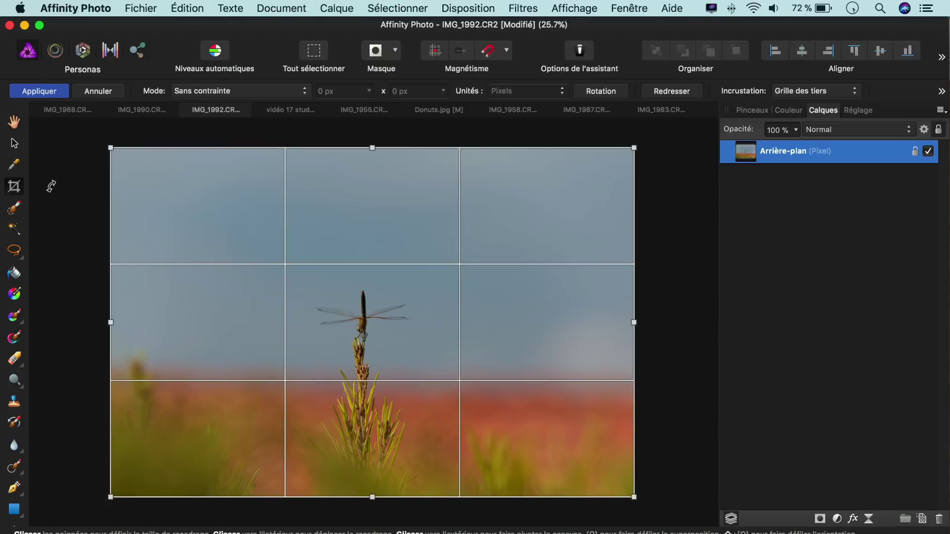
left_click(306, 95)
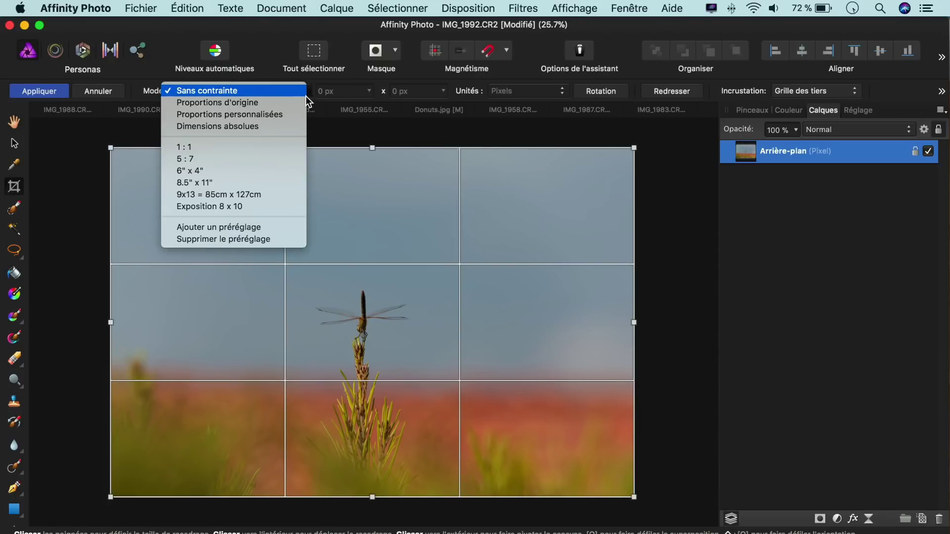
left_click(267, 205)
left_click_drag(361, 344, 305, 288)
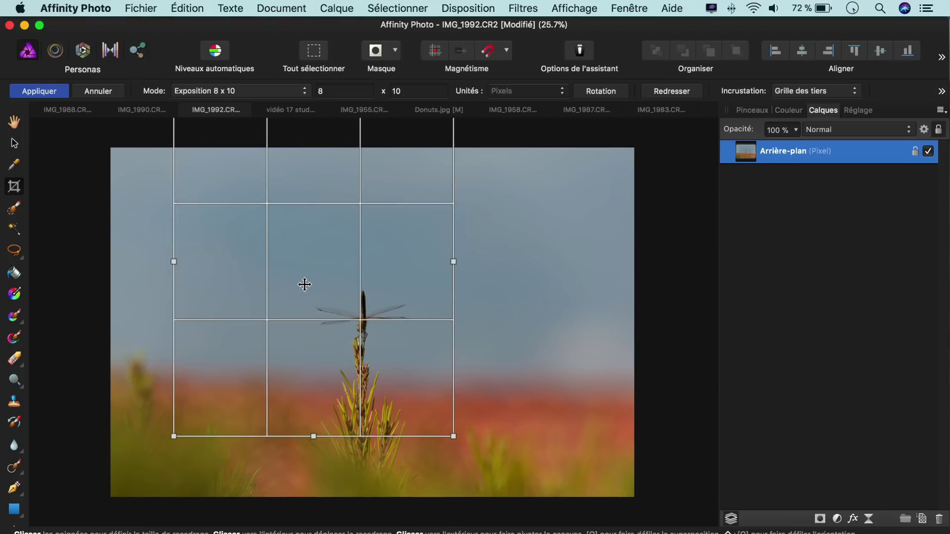
left_click_drag(453, 440, 356, 324)
left_click_drag(324, 293, 389, 380)
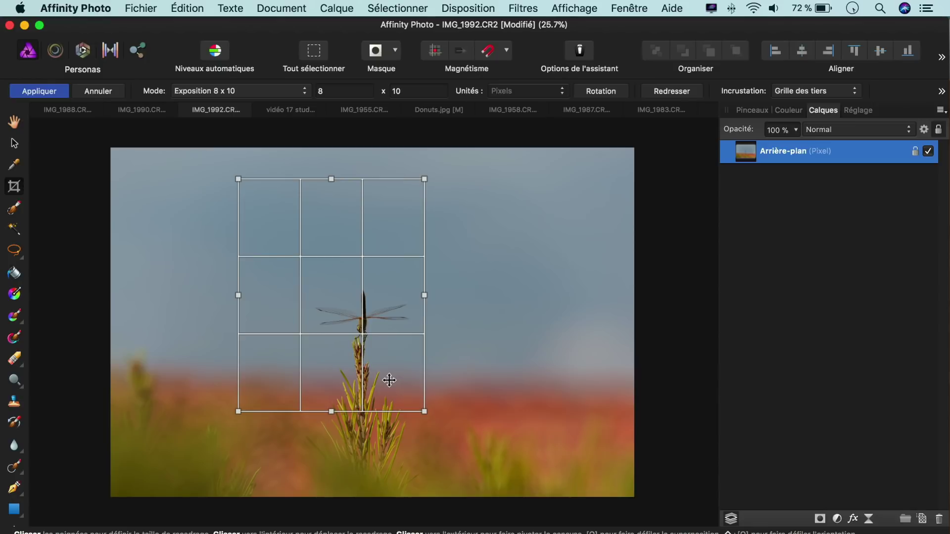
left_click(53, 91)
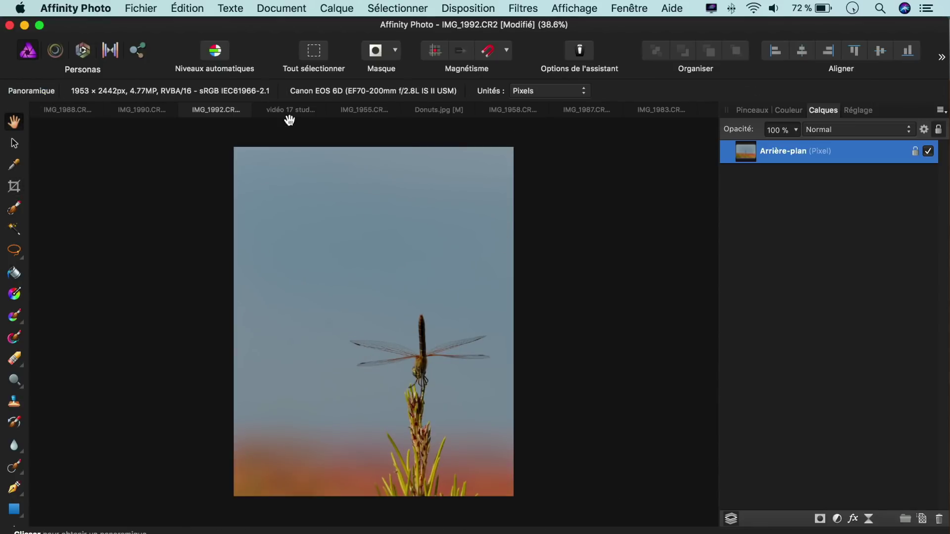
Bring up the vidéo 17 studio.jpg title image
left_click(279, 110)
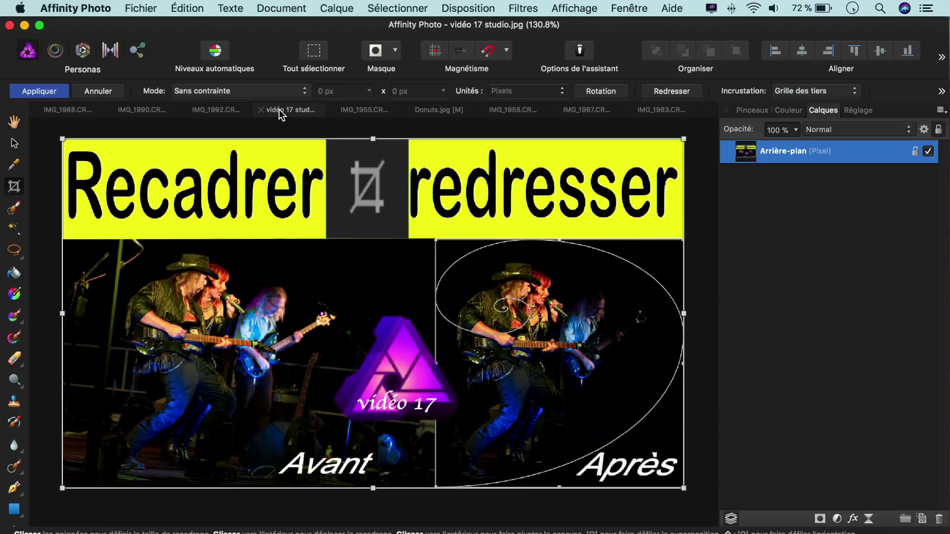